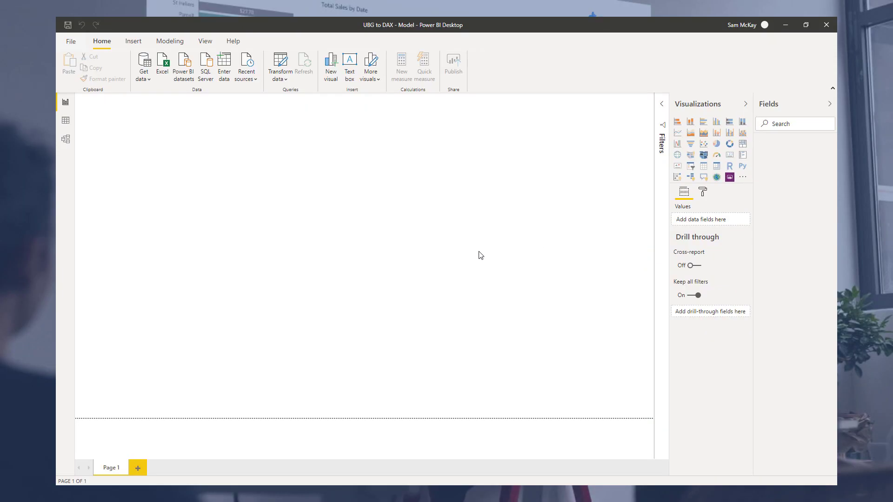
- Launch the Power Query Editor from Transform data in the UBG to DAX - Model file
left_click(280, 77)
- Start a New Source Excel workbook import and browse to the Resource Pack folder
left_click(275, 90)
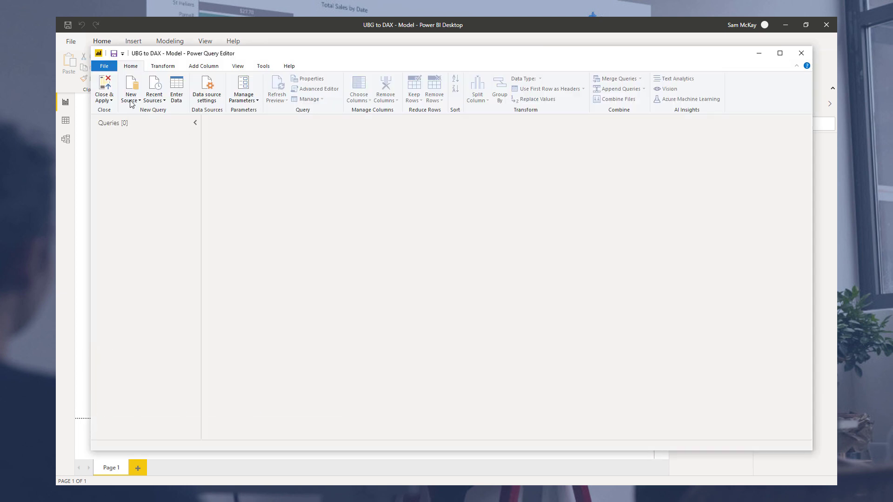
left_click(133, 101)
left_click(140, 124)
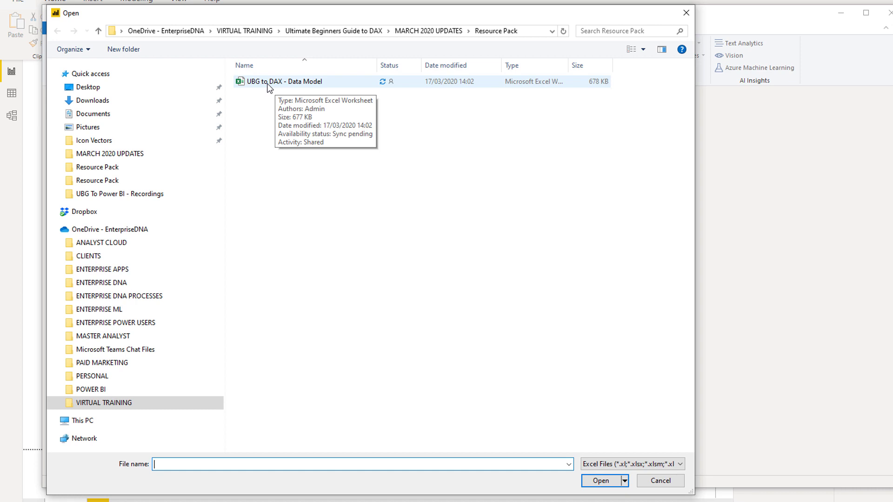
- From the UBG to DAX - Data Model workbook, load Customer_Data, Location_Data, Product_Data, Sales_Data and Salespeople_Data
double_click(269, 84)
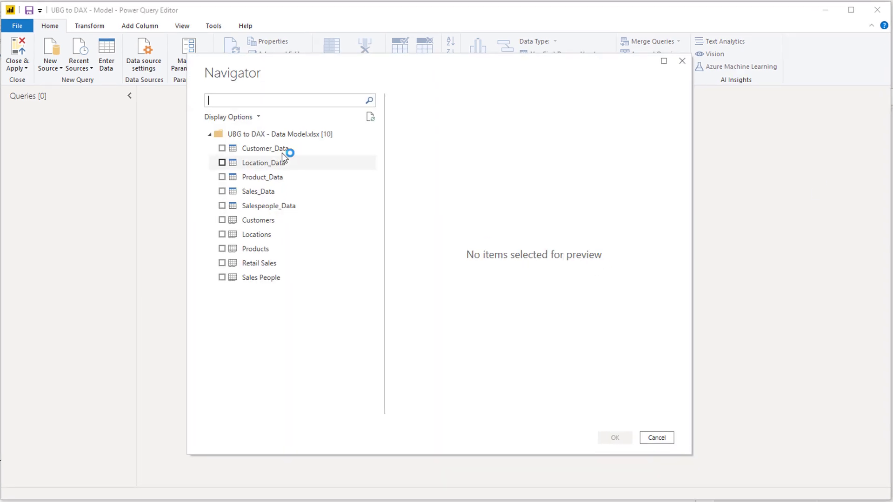
left_click(225, 150)
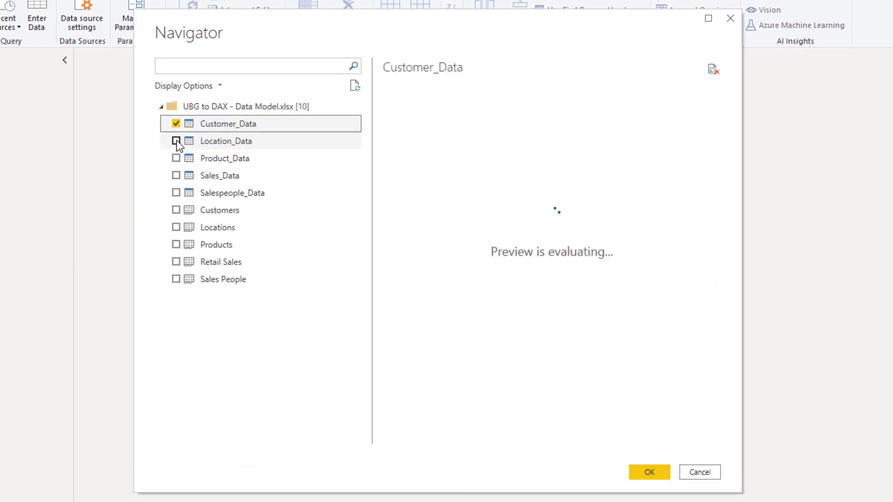
left_click(177, 142)
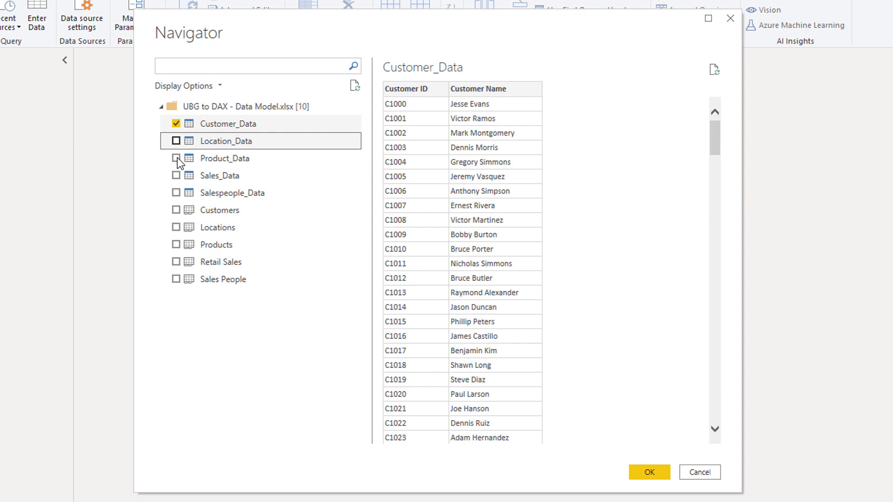
left_click(177, 158)
left_click(176, 176)
left_click(177, 193)
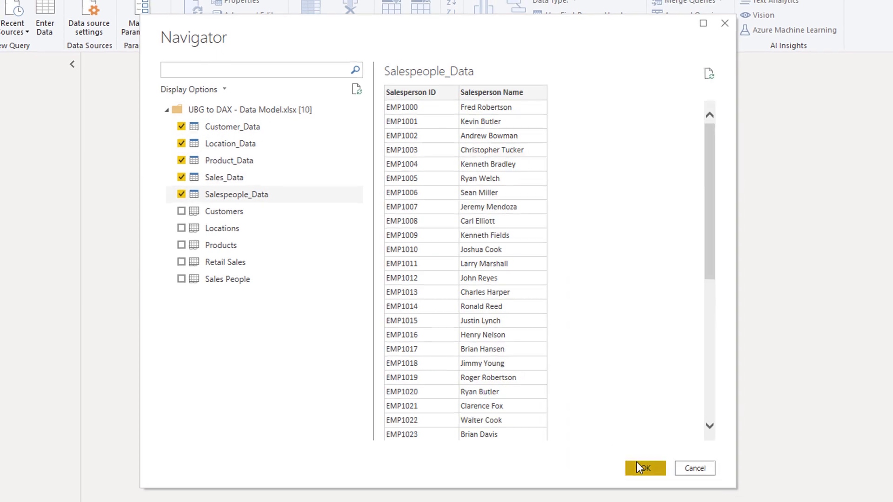
left_click(638, 467)
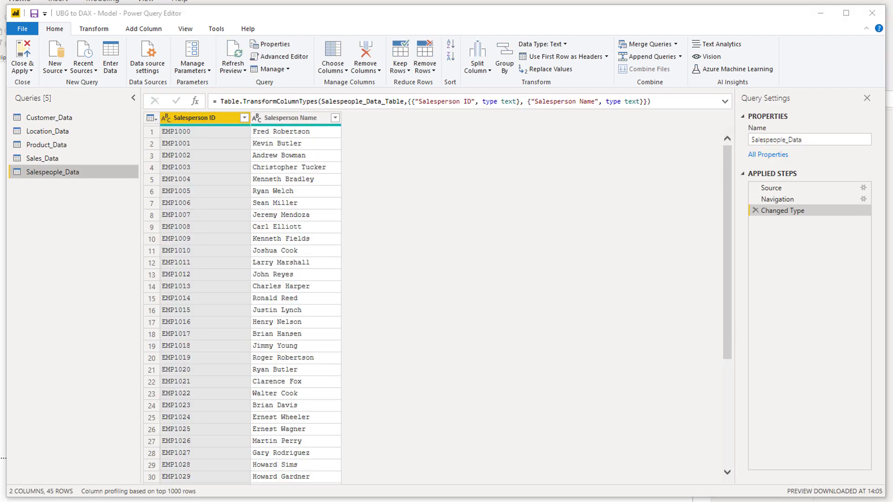
- Open the Power BI Date Table code file and copy all of its code
key("alt+Tab")
left_click(235, 120)
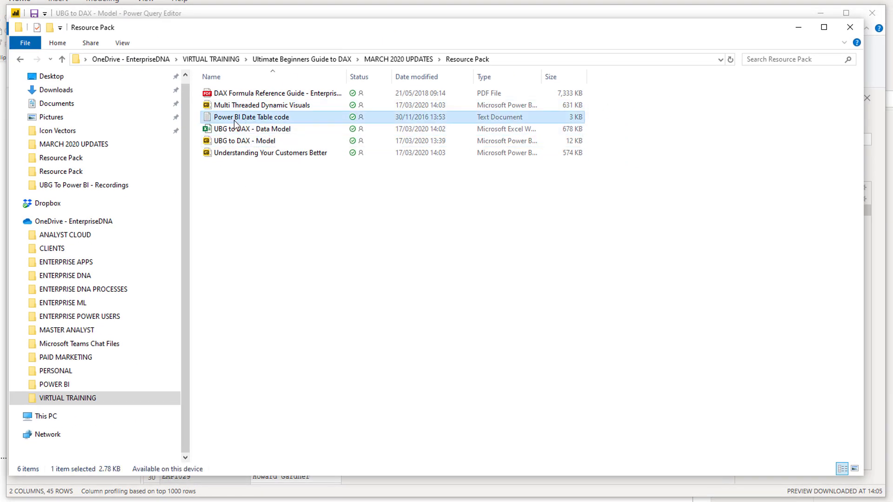
double_click(235, 121)
left_click_drag(244, 438, 107, 57)
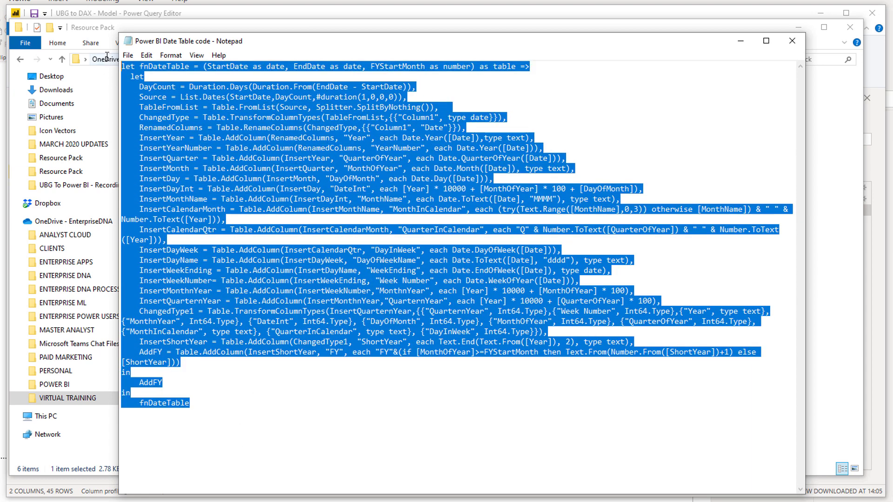
left_click(793, 41)
- Create blank Query1 and replace its code with the pasted date table function in Advanced Editor
left_click(799, 28)
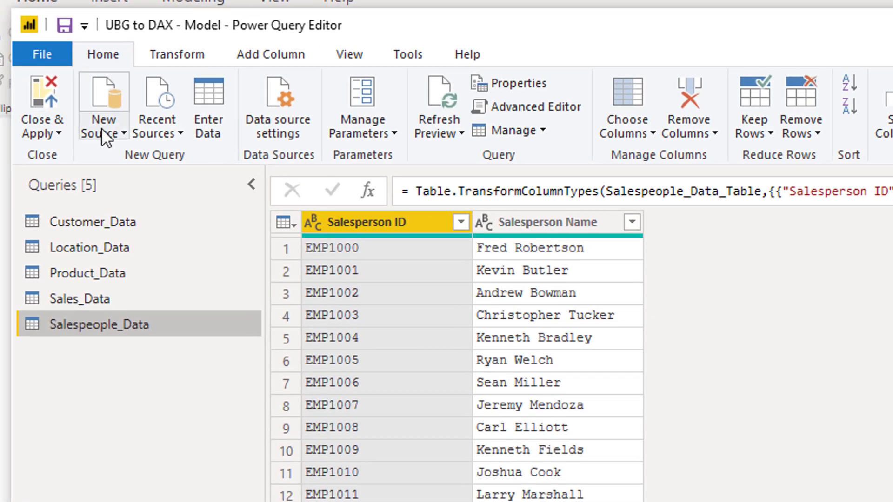
left_click(59, 74)
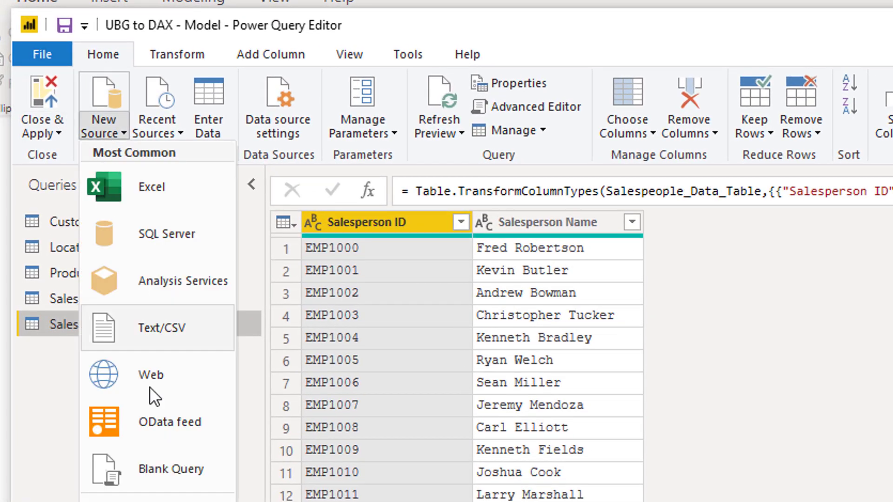
left_click(160, 468)
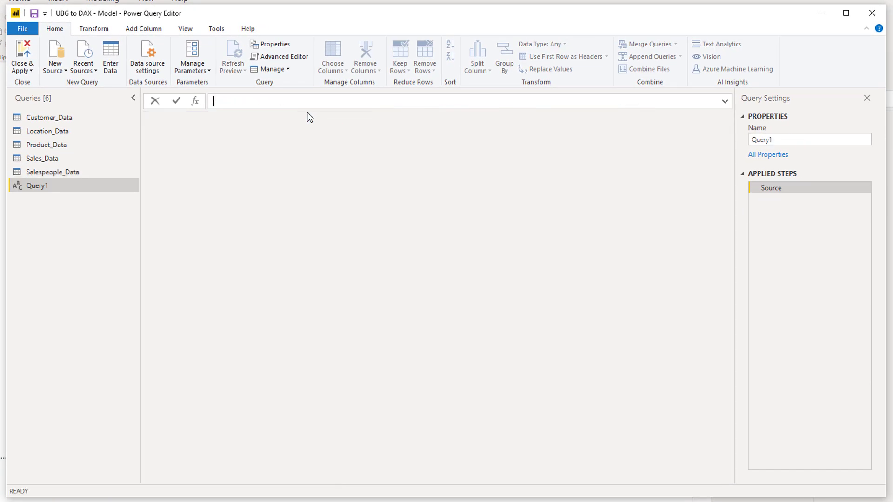
left_click(283, 57)
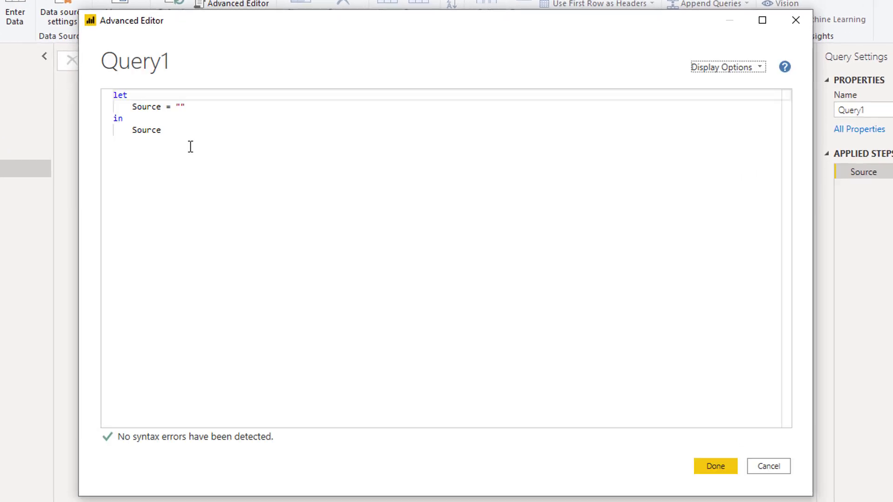
key("ctrl+a")
key("ctrl+v")
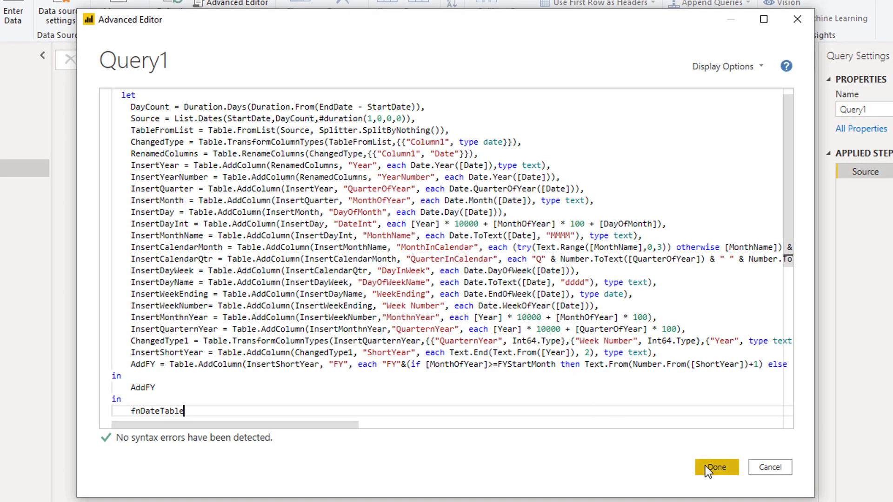
left_click(714, 467)
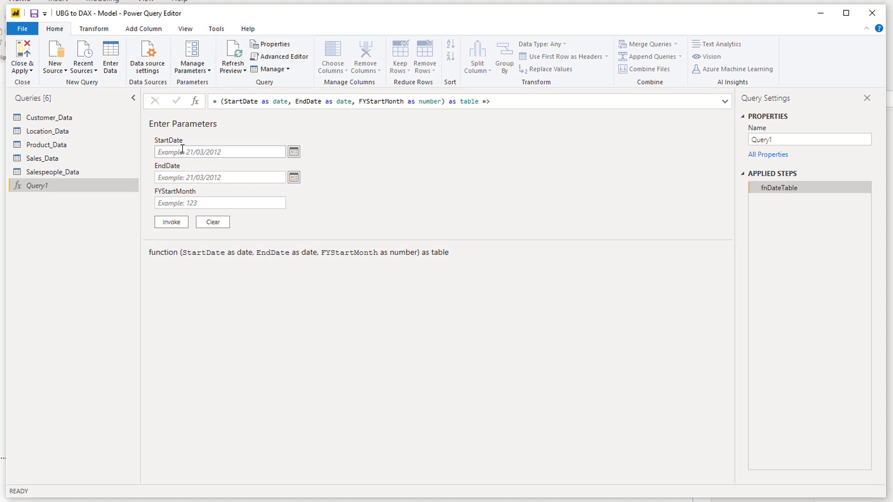
- Invoke the date function with StartDate 1/1/2018, EndDate 31/12/2021 and FYStartMonth 7
left_click(183, 152)
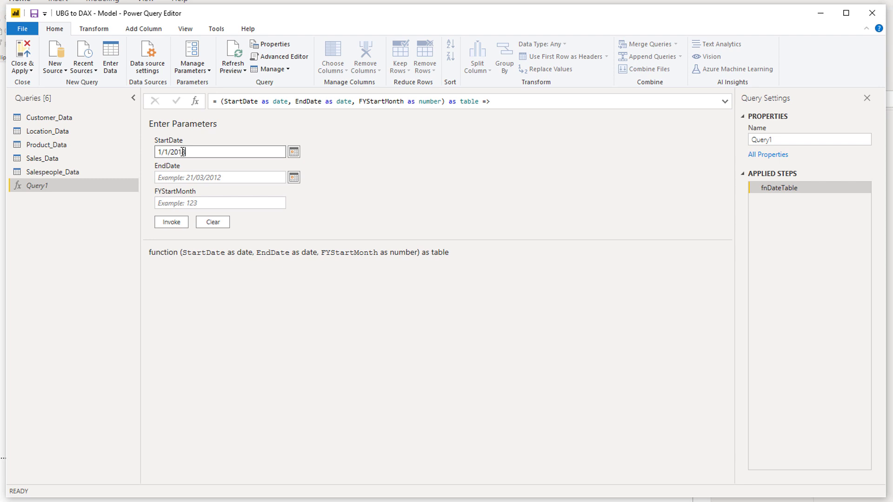
left_click(196, 176)
type("31/")
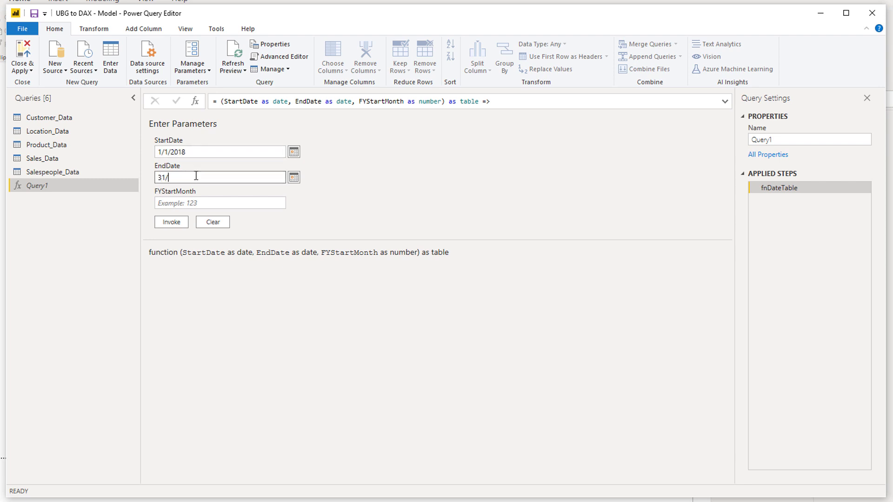
type("12/20")
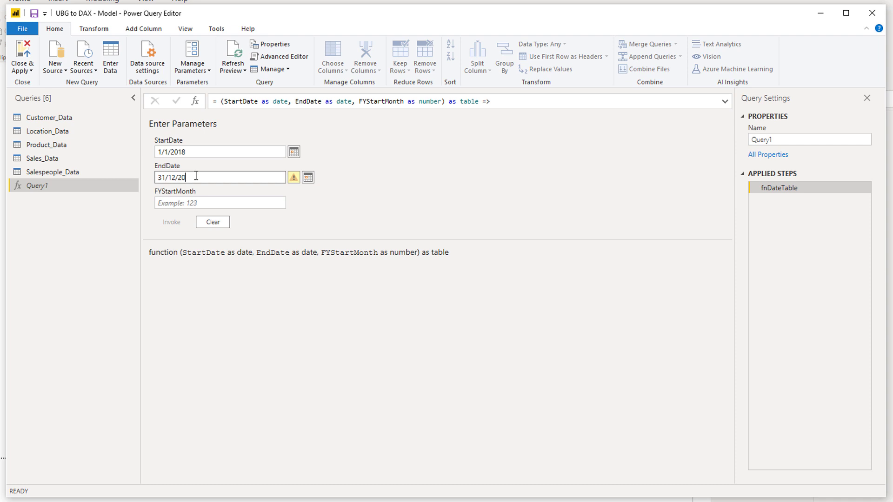
type("21")
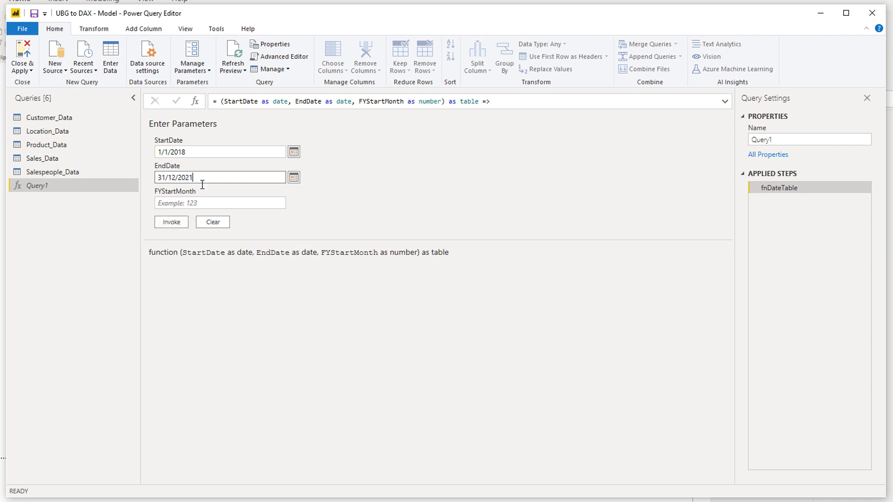
left_click(208, 204)
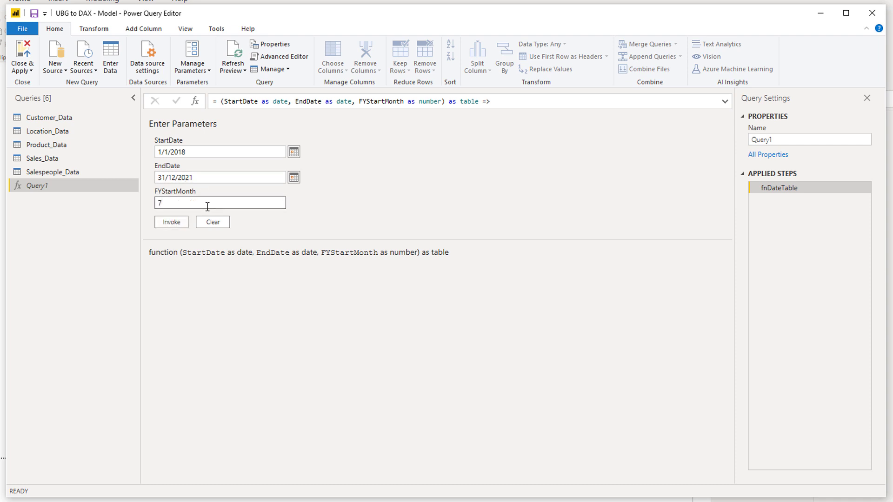
left_click(175, 223)
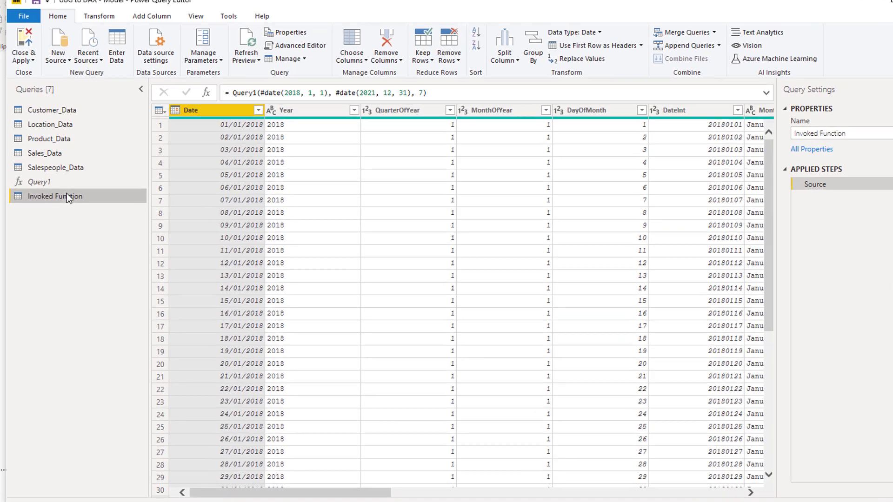
- Rename the invoked date table query to Dates
double_click(66, 199)
type("Dates")
key("Return")
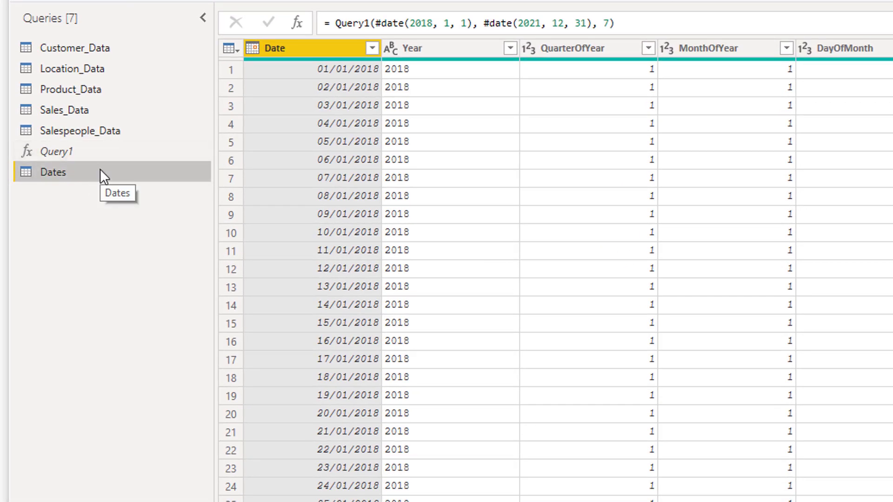
- Move Query1 below Dates and rename it Dates Query
left_click_drag(103, 152, 69, 173)
double_click(69, 172)
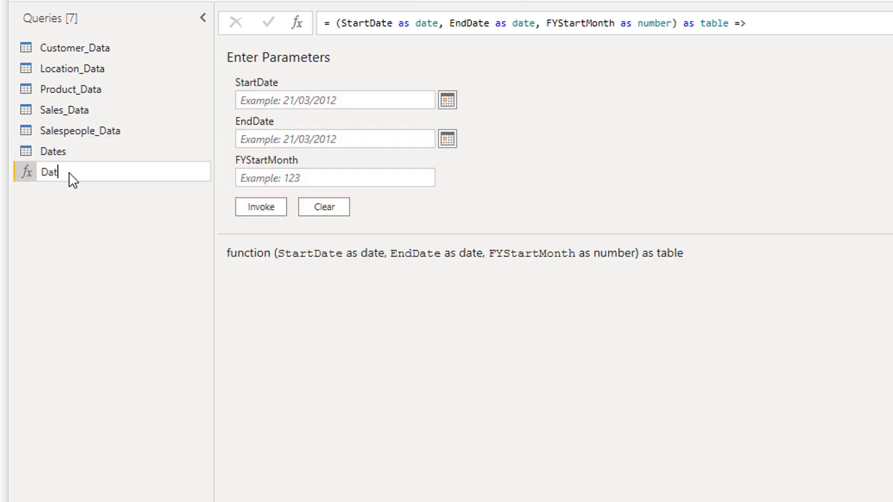
type("Dates Query")
key("Return")
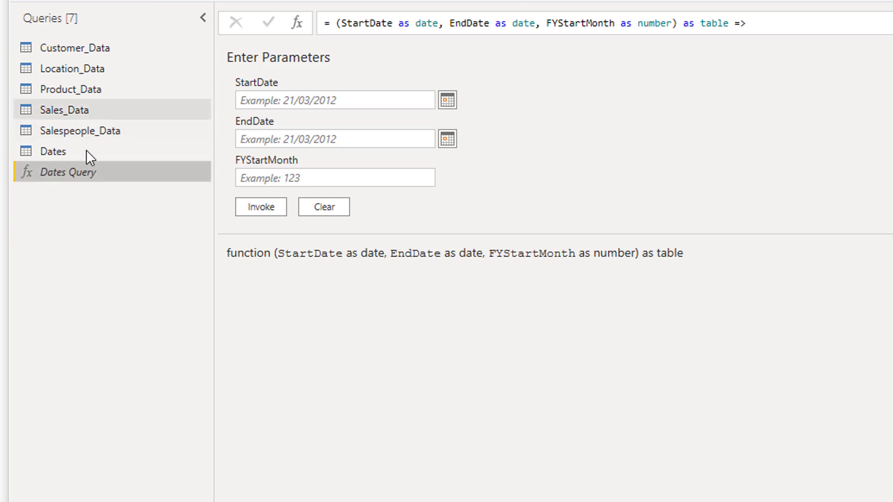
left_click(107, 112)
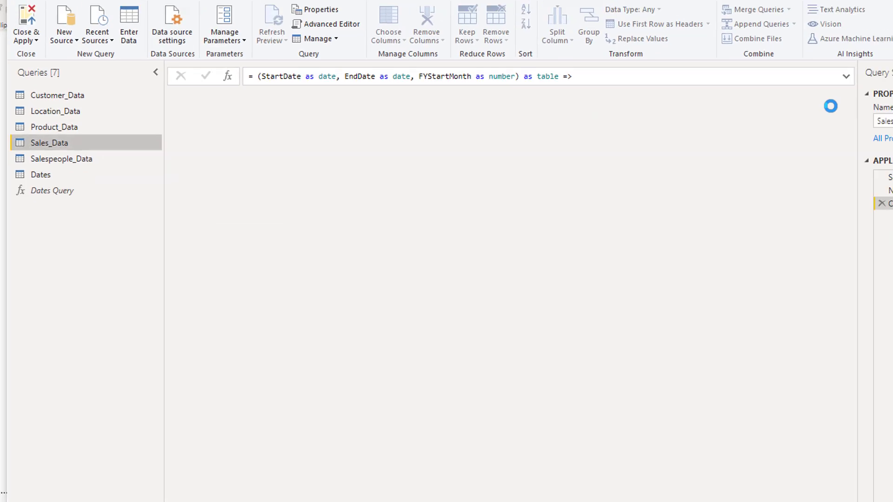
- Rename Sales_Data to Sales and Salespeople_Data to Salespeople
left_click(789, 139)
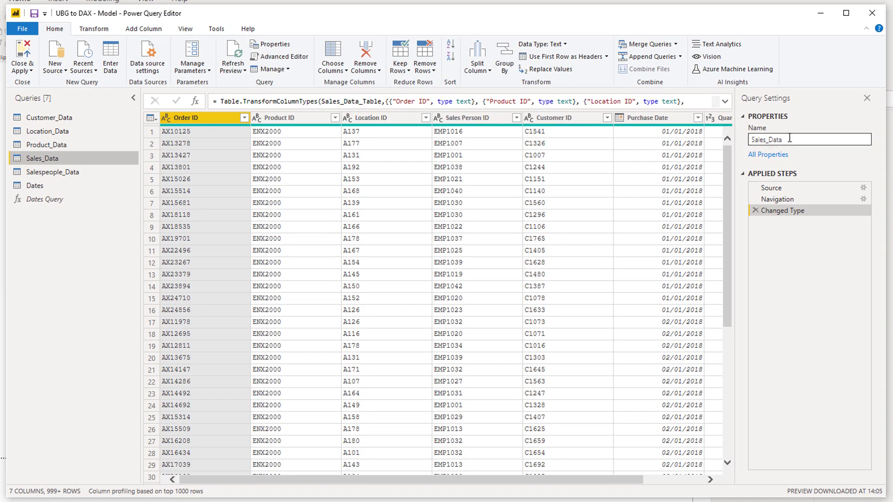
key("Return")
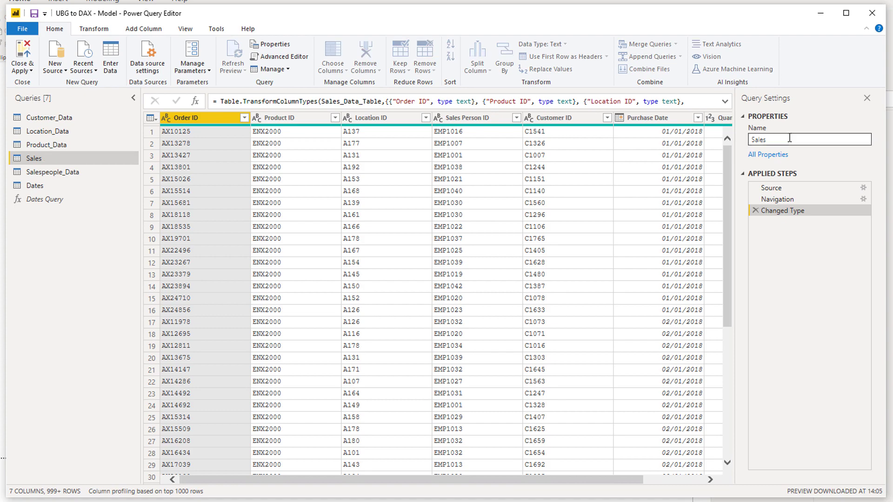
left_click(84, 184)
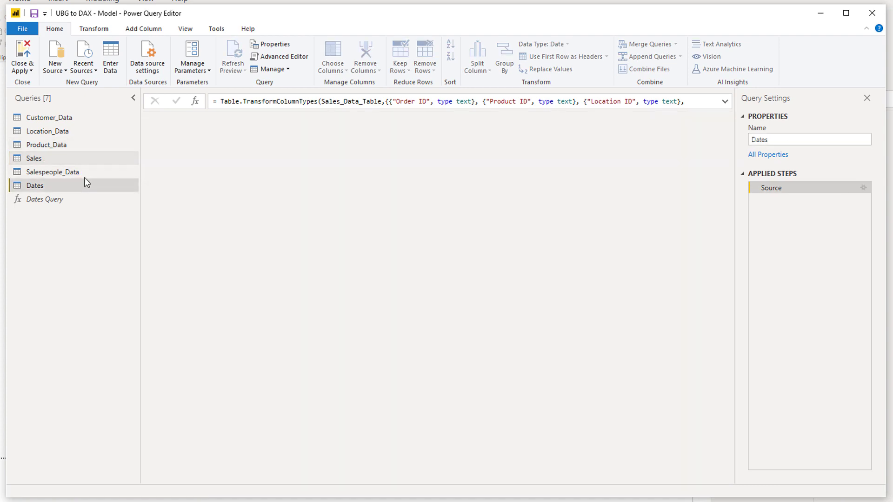
left_click(86, 175)
double_click(84, 173)
left_click(92, 173)
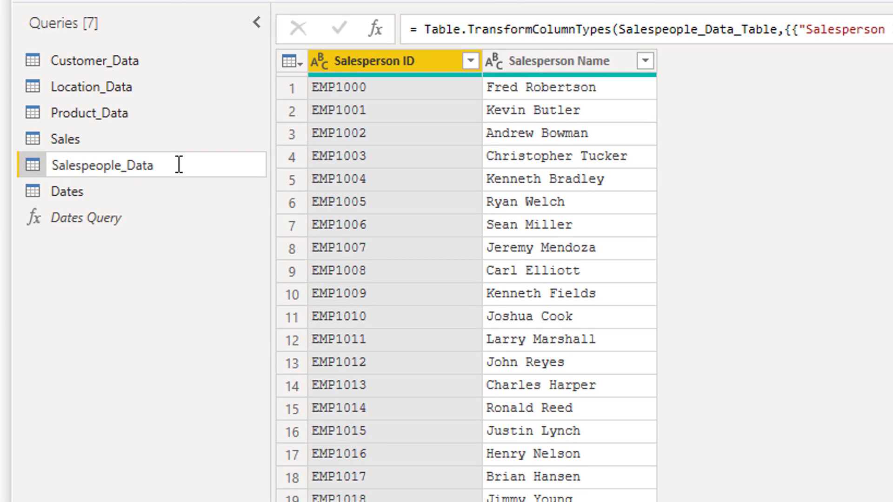
key("BackSpace")
key("BackSpace")
key("BackSpace")
key("BackSpace")
key("BackSpace")
key("Return")
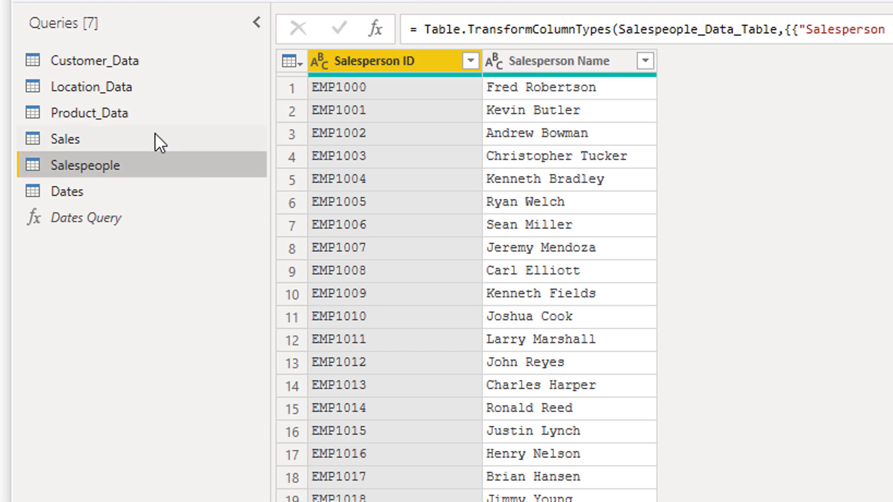
- Trim Product_Data to Product and rename Location_Data to Locations
double_click(163, 113)
left_click(153, 110)
key("ctrl+shift+Left")
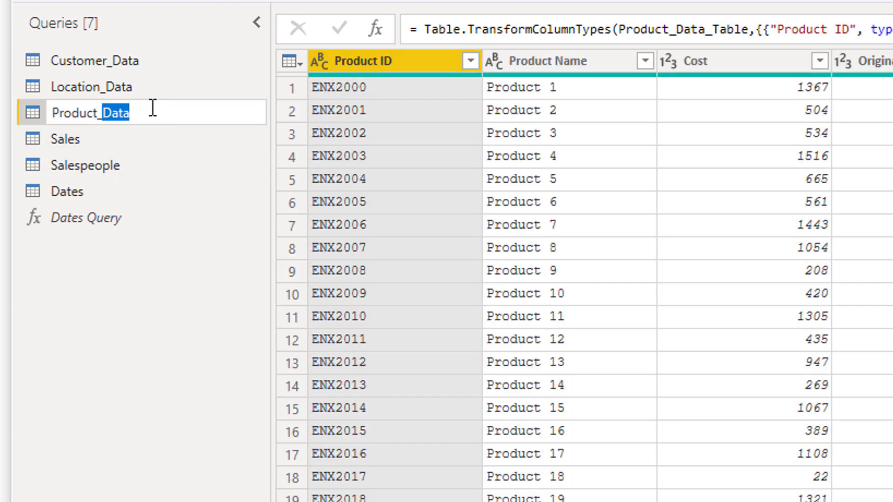
key("BackSpace")
key("BackSpace")
key("Return")
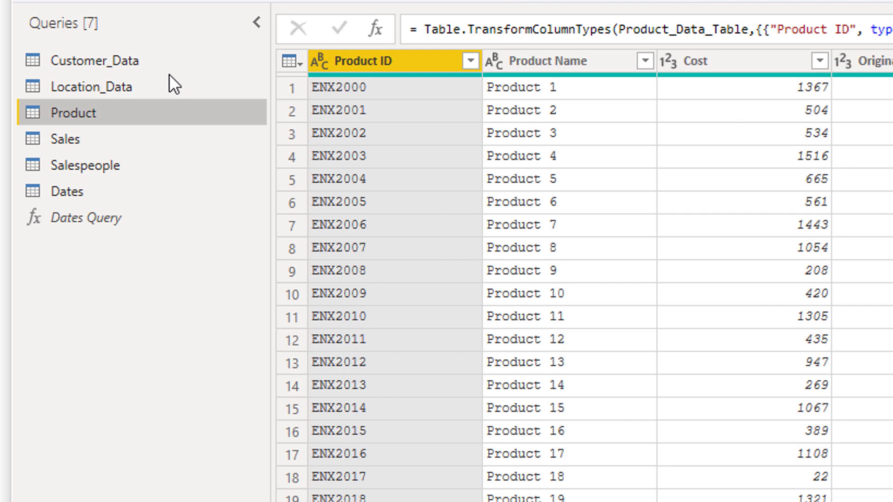
left_click(147, 89)
double_click(147, 89)
left_click(148, 89)
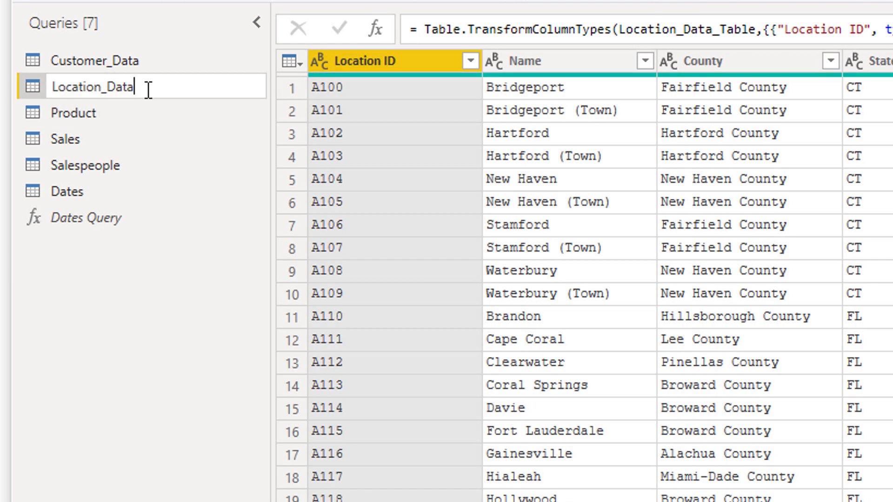
key("ctrl+shift+Left")
key("BackSpace")
key("BackSpace")
key("Return")
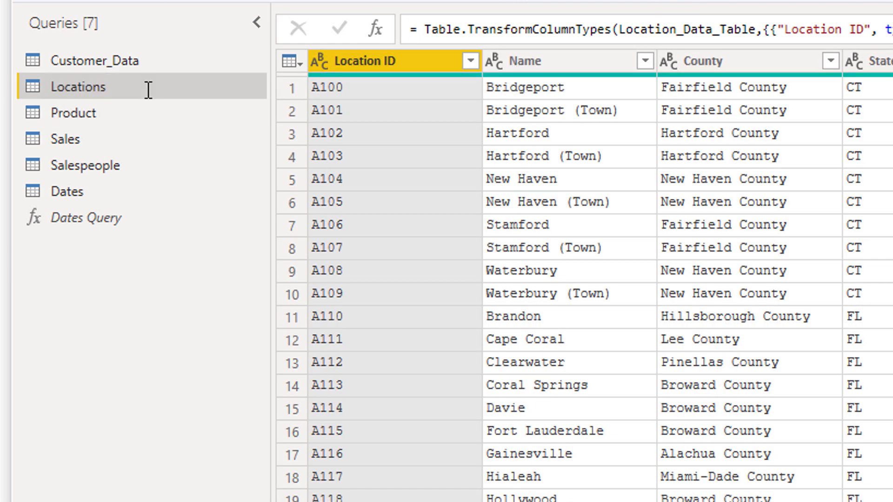
- Rename Product to Products and Customer_Data to Customers
double_click(125, 116)
type("s")
key("Return")
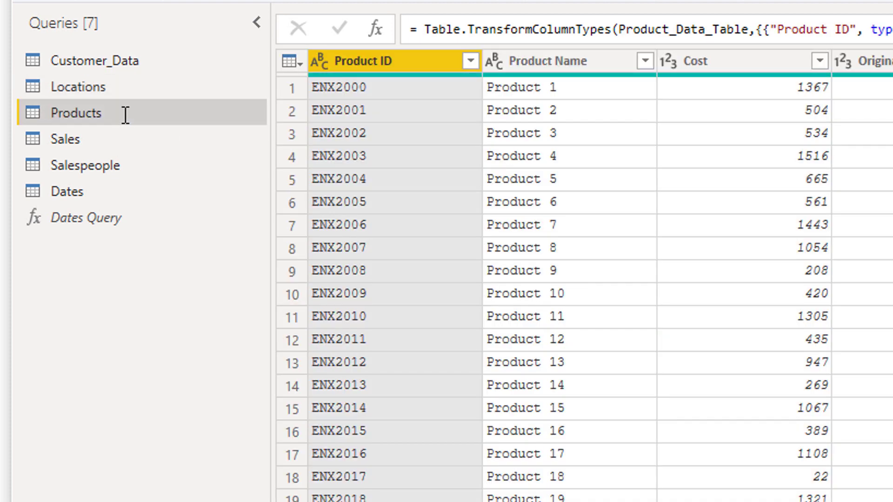
double_click(146, 67)
left_click(172, 59)
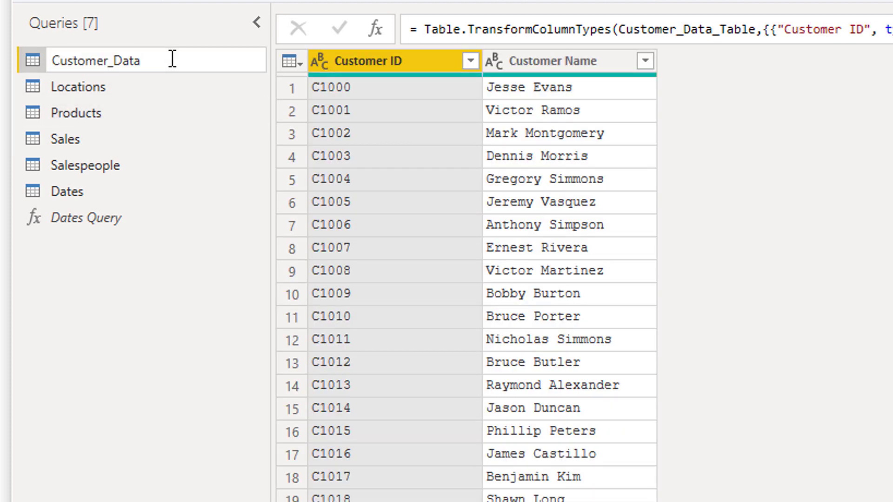
key("shift+Left")
key("shift+Left")
key("shift+Left")
key("shift+Left")
key("BackSpace")
key("BackSpace")
key("Return")
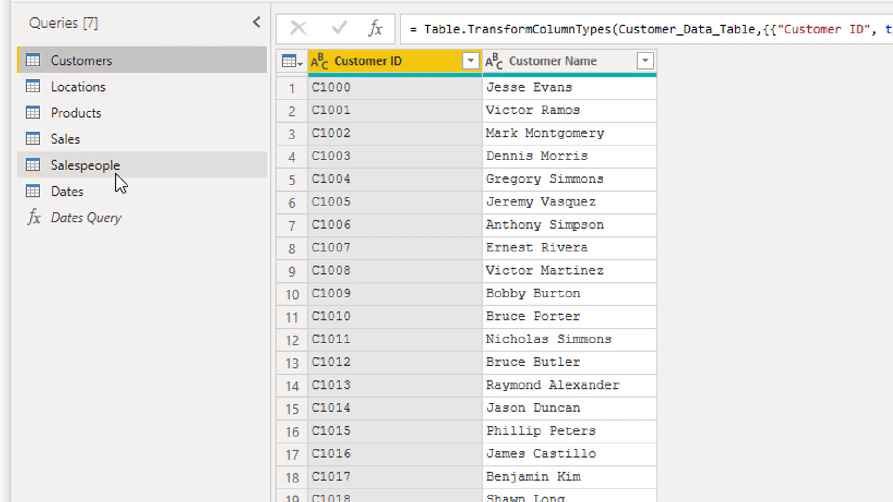
left_click(114, 189, "shift")
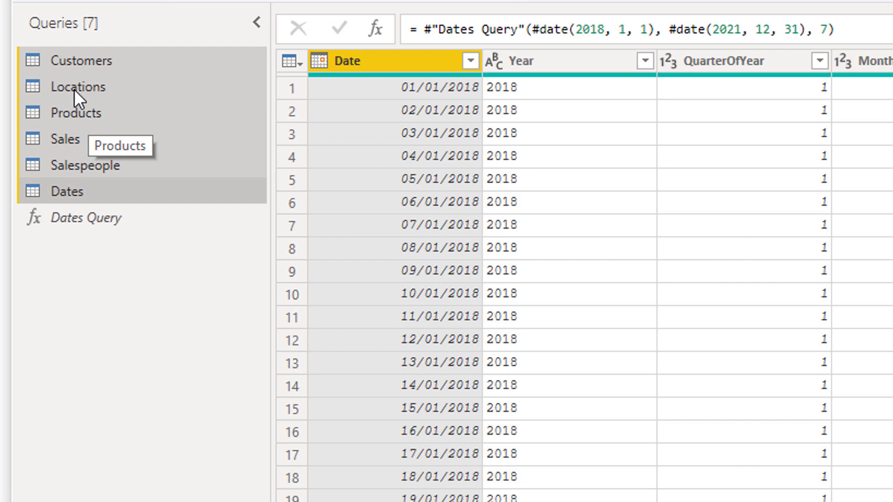
- Move the six selected table queries into a new group named Data Model
right_click(82, 63)
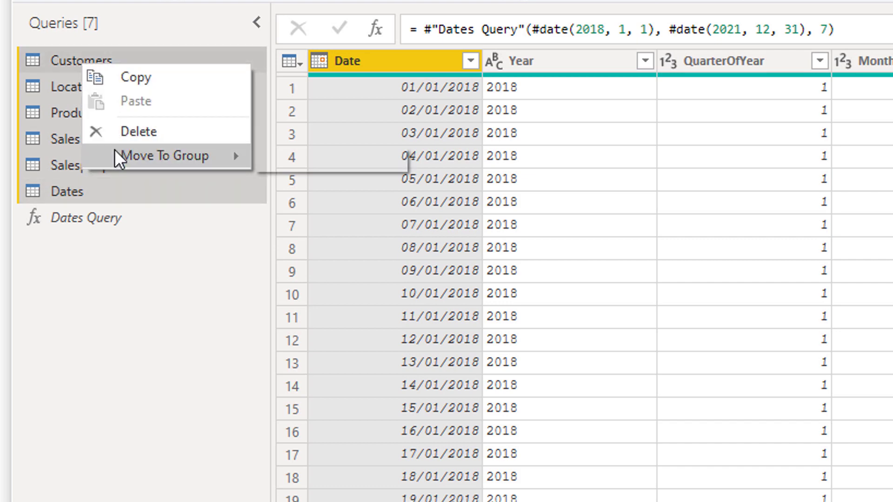
mouse_move(114, 149)
left_click(283, 151)
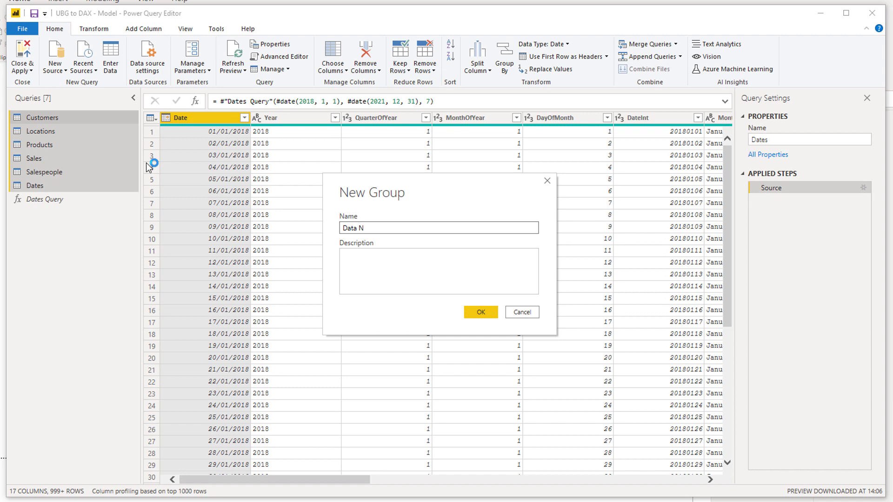
key("Return")
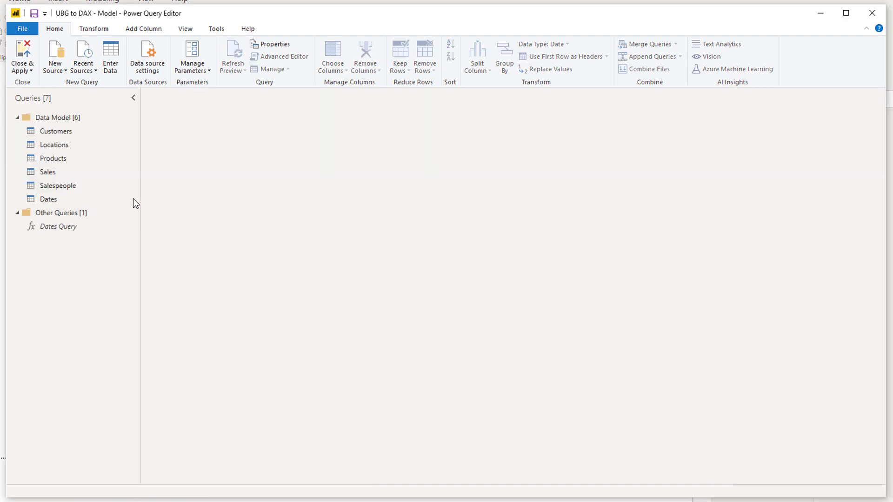
- Move Dates Query into a new group named Parameter Query
left_click(61, 229)
right_click(62, 229)
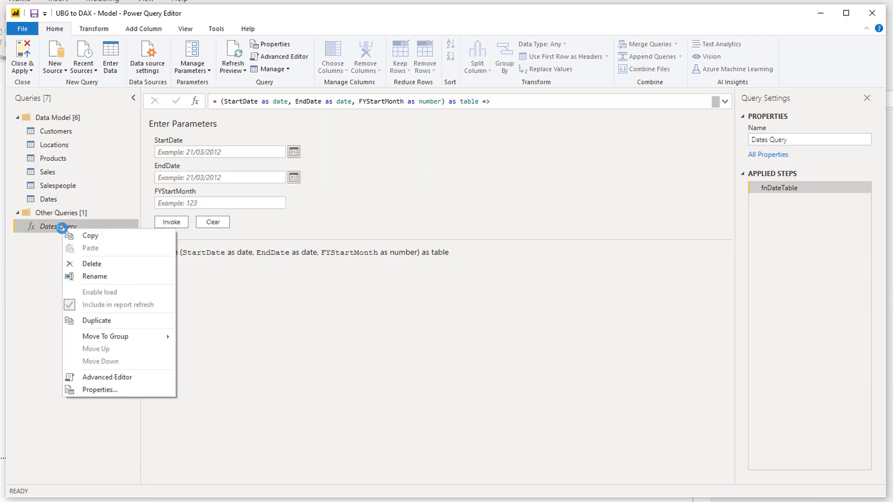
mouse_move(124, 339)
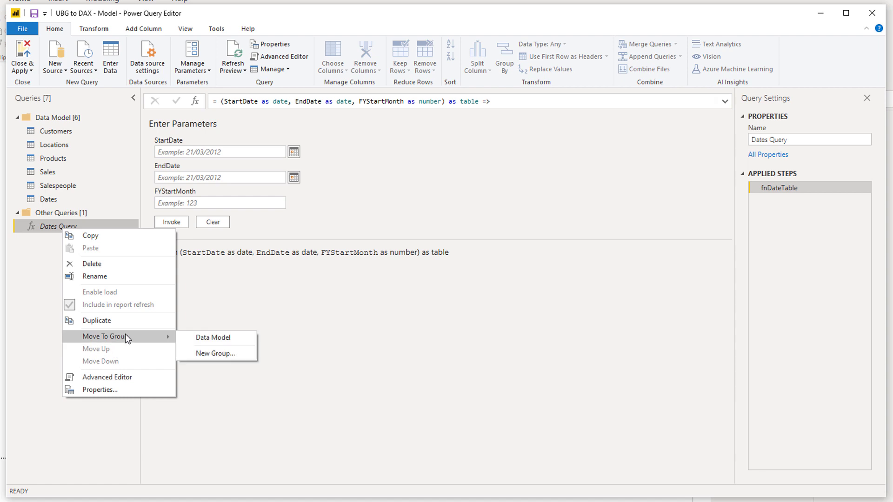
left_click(209, 355)
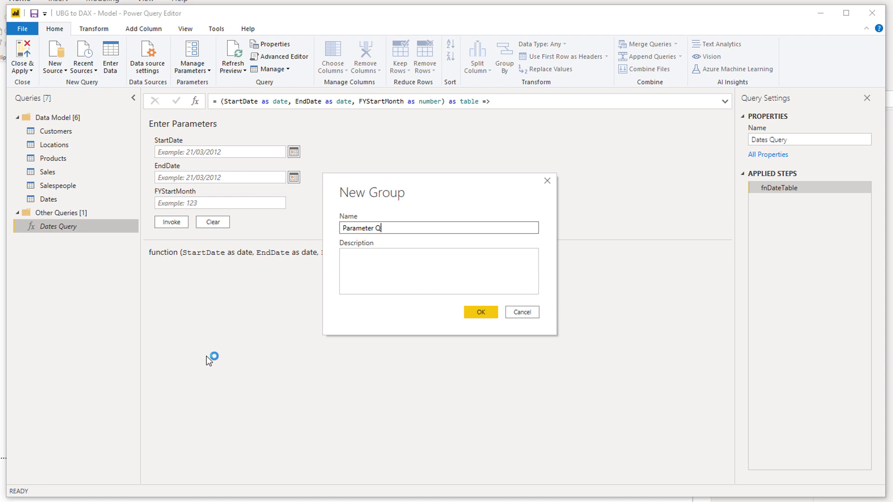
key("Return")
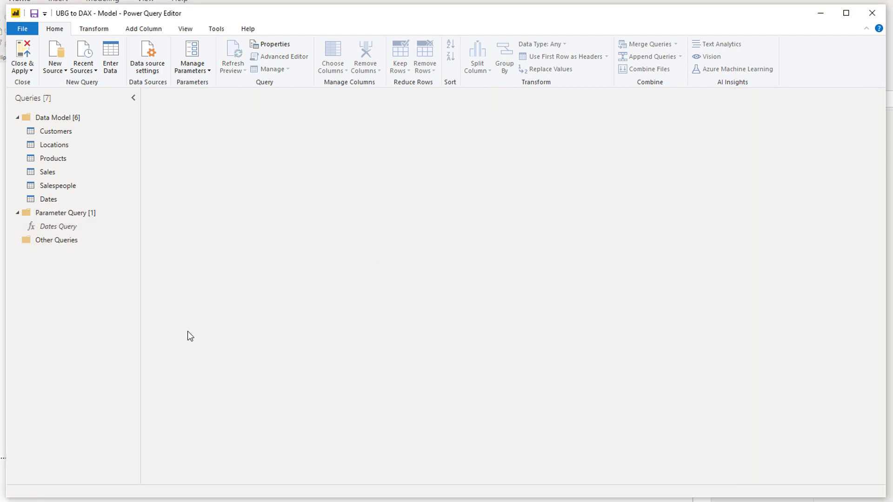
- Preview the Sales, Products, Dates and Customers queries in turn, ending on Customers
left_click(58, 175)
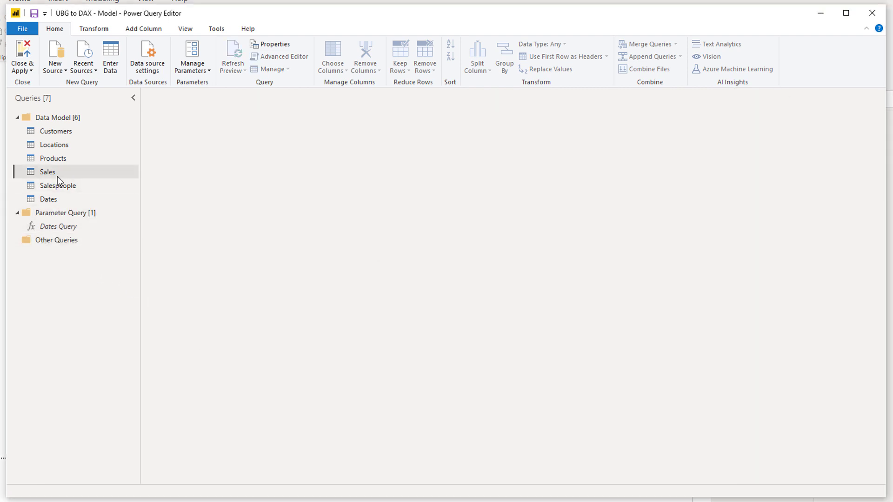
left_click_drag(431, 479, 573, 478)
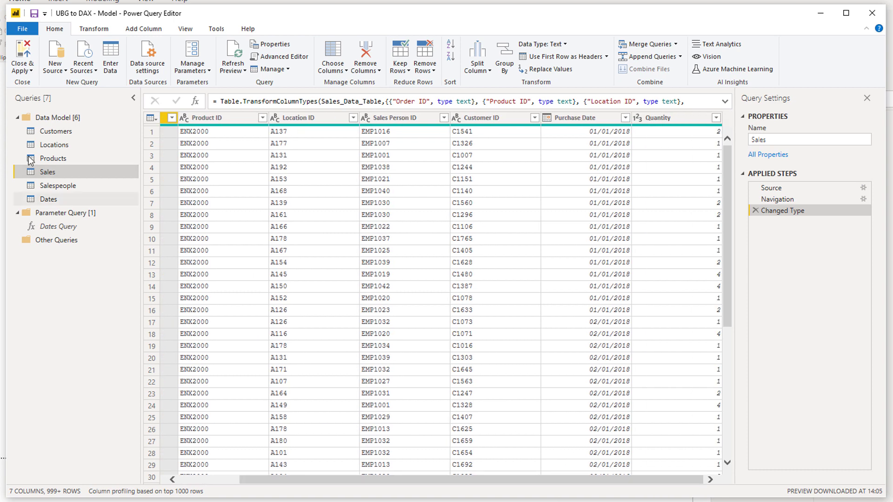
left_click(64, 159)
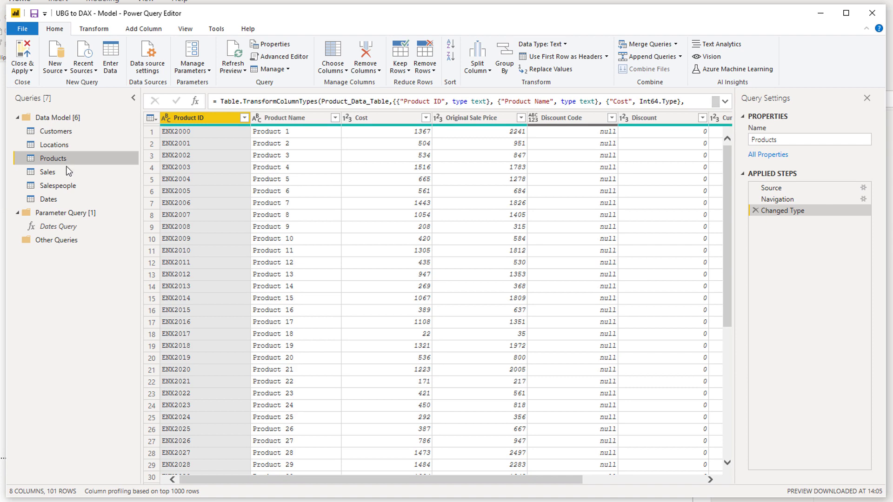
left_click(68, 199)
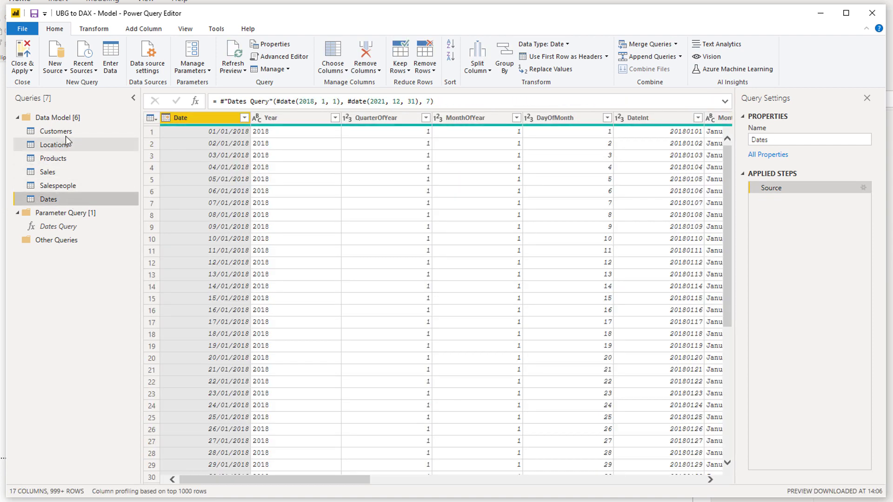
left_click(66, 136)
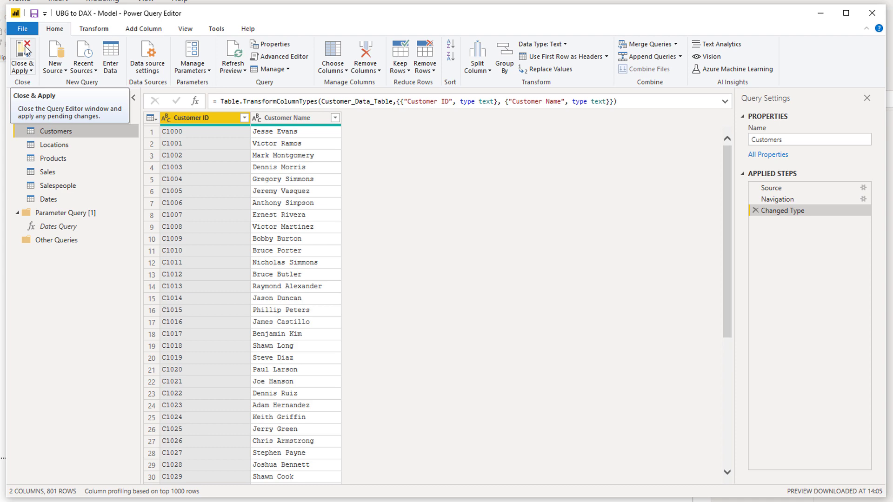
- Close and apply the queries, then view the six-table model diagram with Properties collapsed
left_click(25, 51)
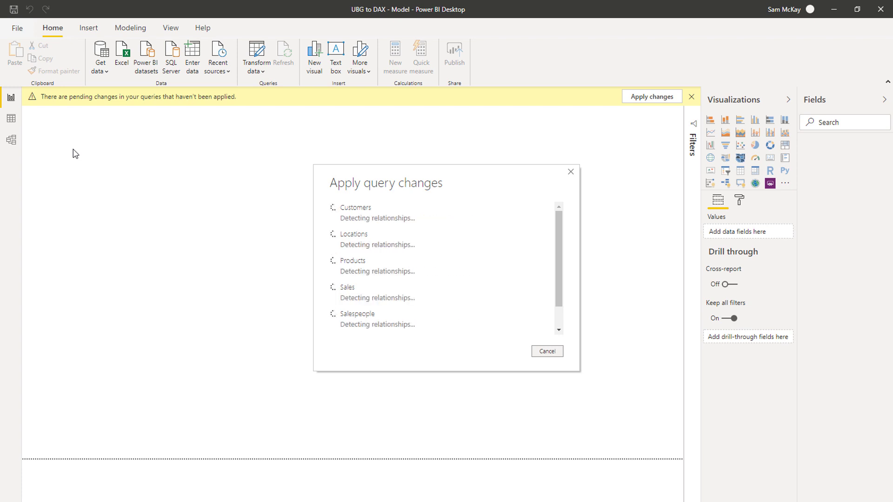
left_click(15, 142)
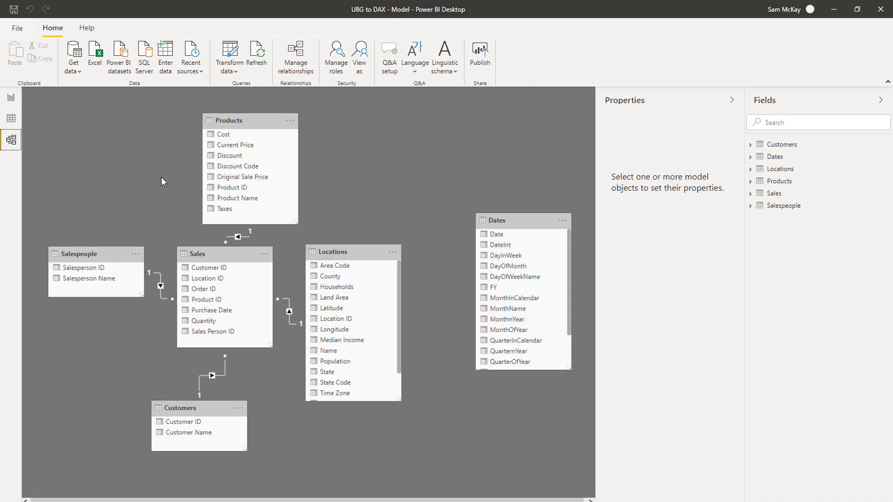
left_click(731, 100)
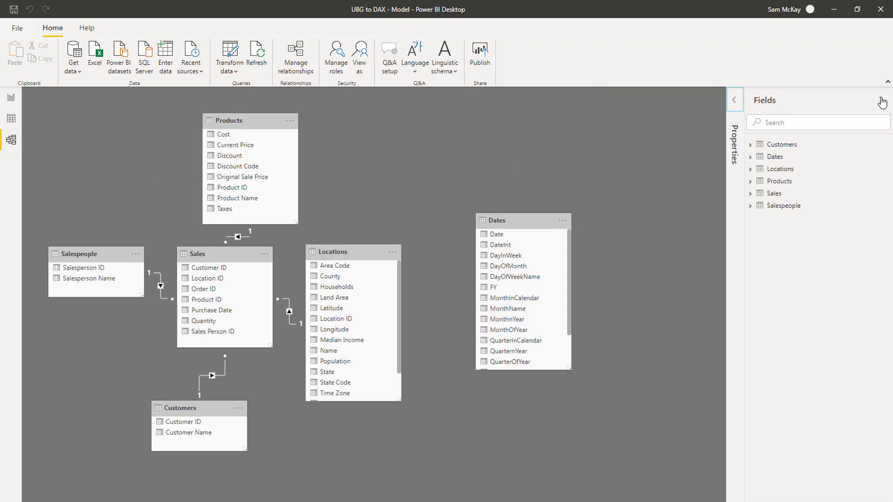
- Move the Dates table up to the right, shorten it, and shift Sales downward
left_click_drag(516, 218, 541, 147)
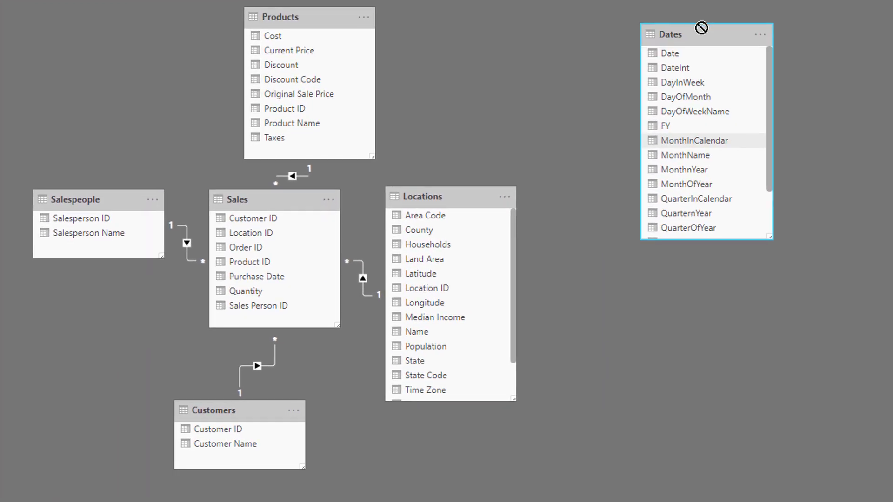
left_click_drag(708, 52, 698, 46)
left_click_drag(780, 261, 779, 147)
left_click_drag(234, 198, 230, 233)
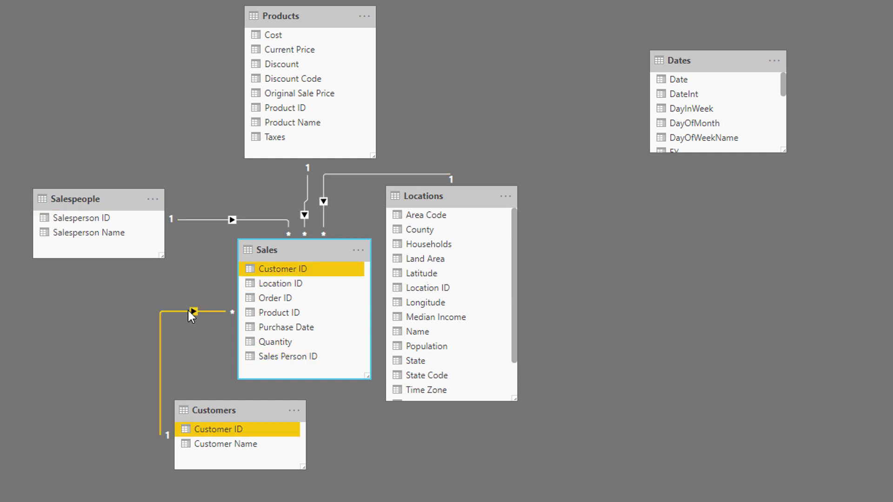
- Place Salespeople, Customers and Products side by side in the top row above Sales
left_click_drag(219, 410, 214, 46)
left_click_drag(271, 33, 354, 63)
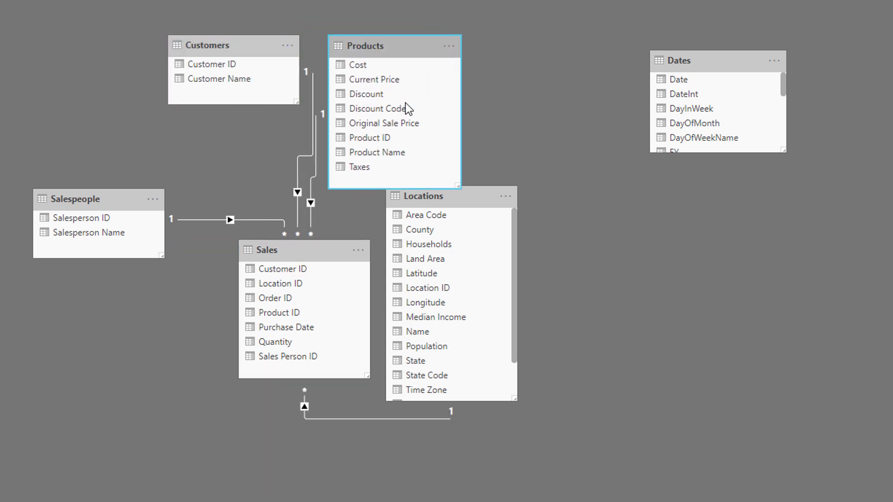
left_click_drag(457, 183, 456, 101)
left_click_drag(296, 247, 305, 199)
left_click_drag(231, 43, 246, 75)
left_click_drag(354, 53, 372, 88)
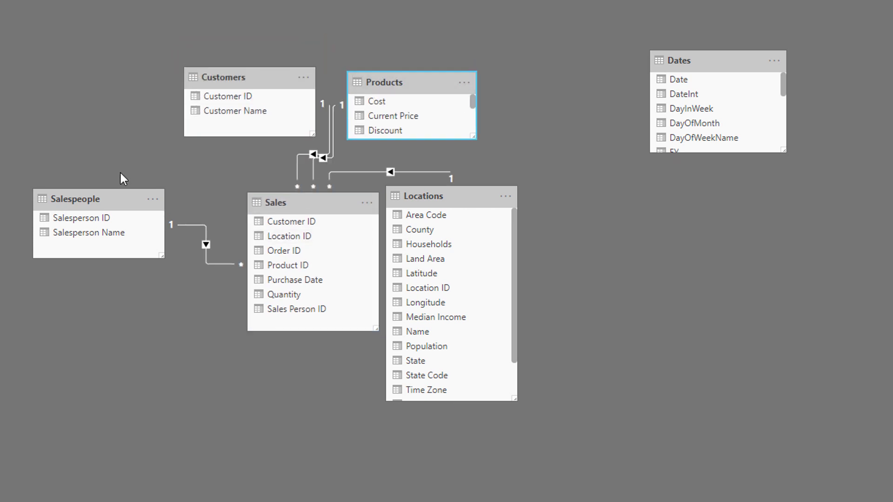
left_click_drag(98, 200, 91, 80)
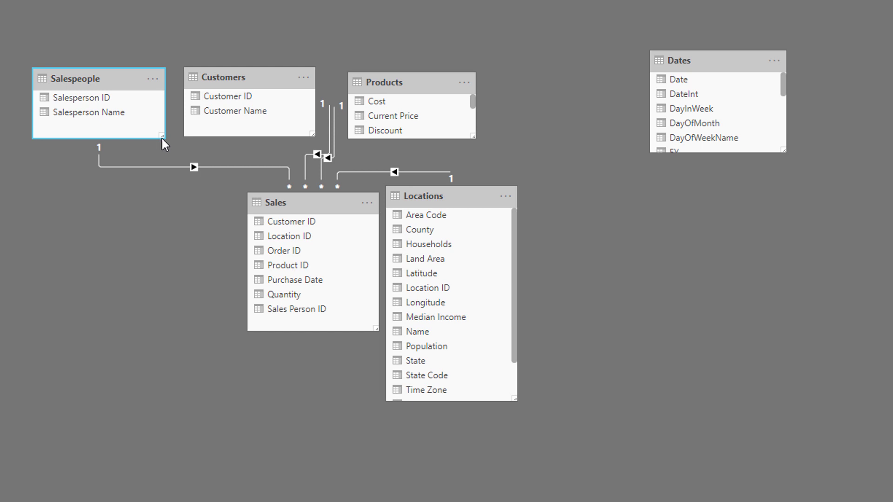
left_click_drag(162, 139, 155, 137)
- Bring Locations up beside Products, shorten it to four rows, and adjust Products' height
left_click_drag(454, 197, 558, 82)
left_click_drag(628, 289, 626, 147)
left_click_drag(439, 86, 425, 80)
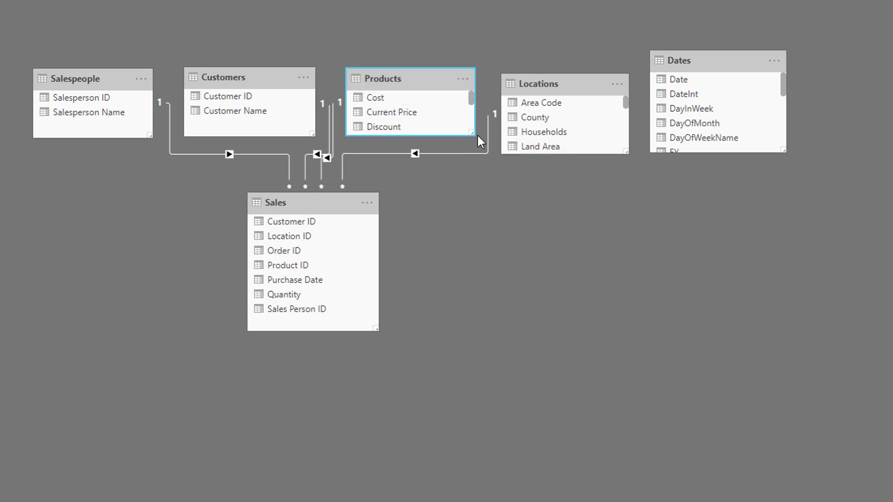
left_click_drag(468, 130, 468, 149)
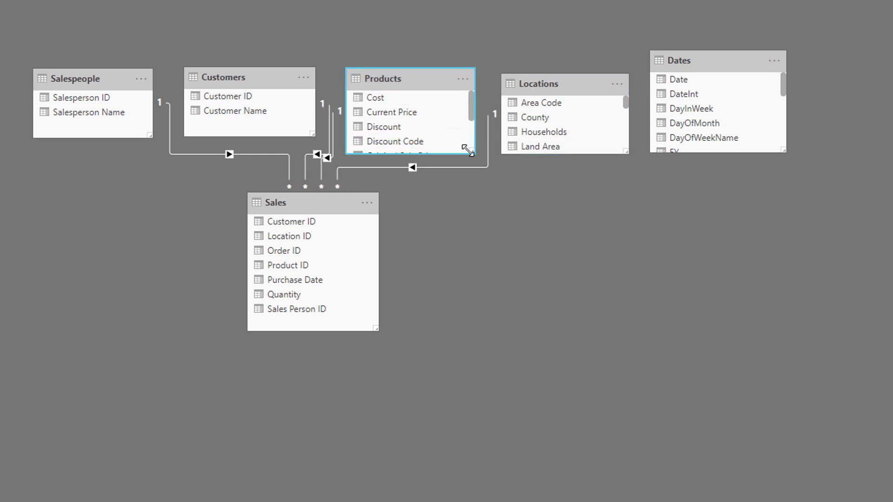
- Centre Sales below the lookups, align Locations and Dates in the top row, and shrink Dates to four rows
mouse_move(344, 219)
left_mouse_down()
mouse_move(393, 253)
mouse_move(309, 216)
mouse_move(340, 231)
left_mouse_up()
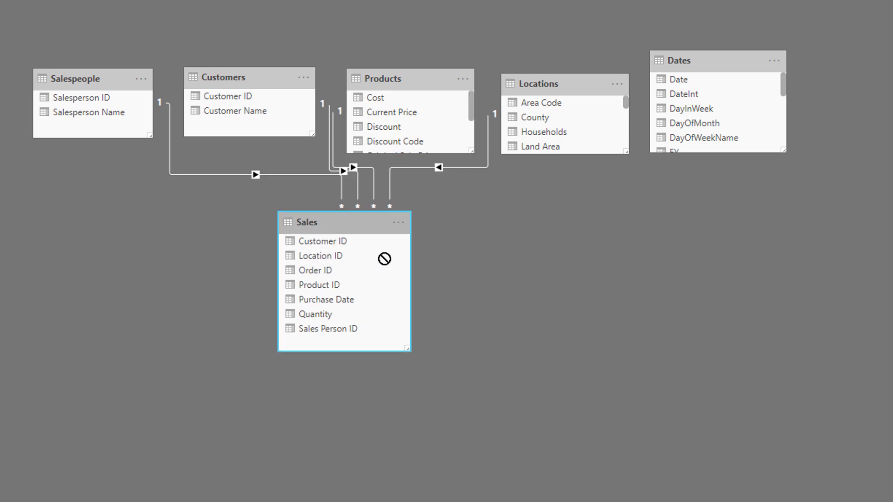
left_click_drag(384, 258, 395, 253)
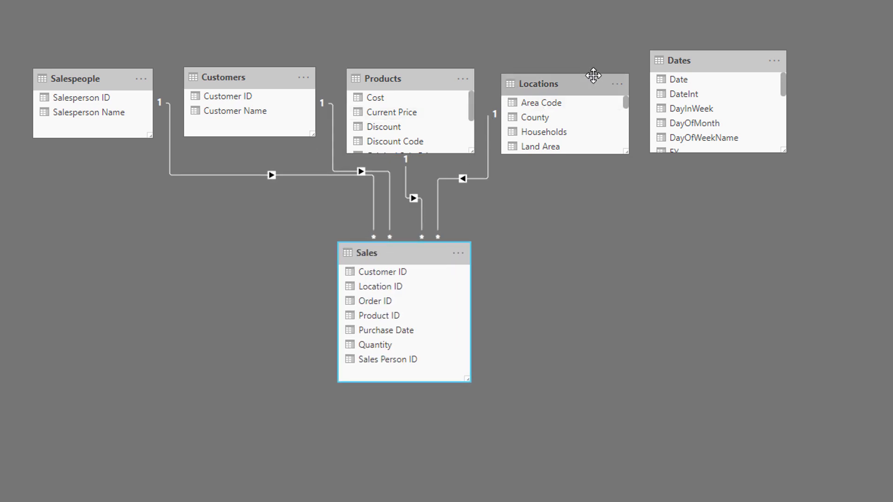
left_click_drag(593, 75, 633, 79)
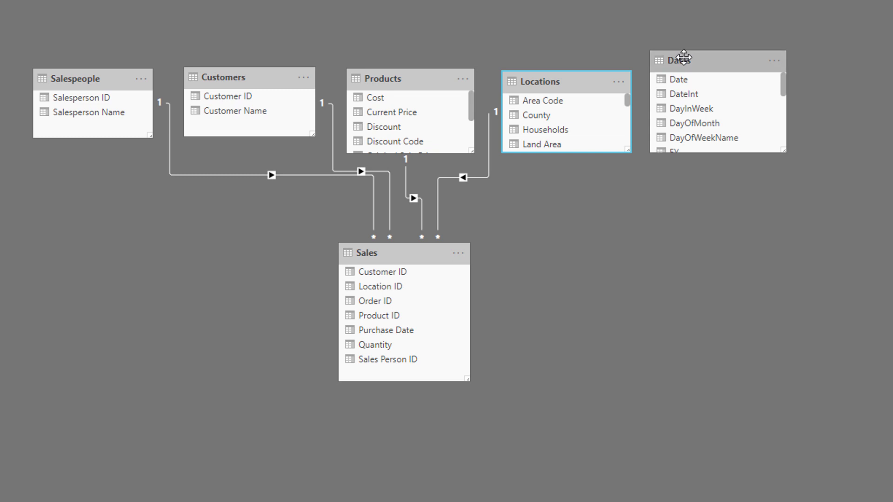
left_click_drag(684, 57, 694, 82)
left_click_drag(789, 172, 787, 151)
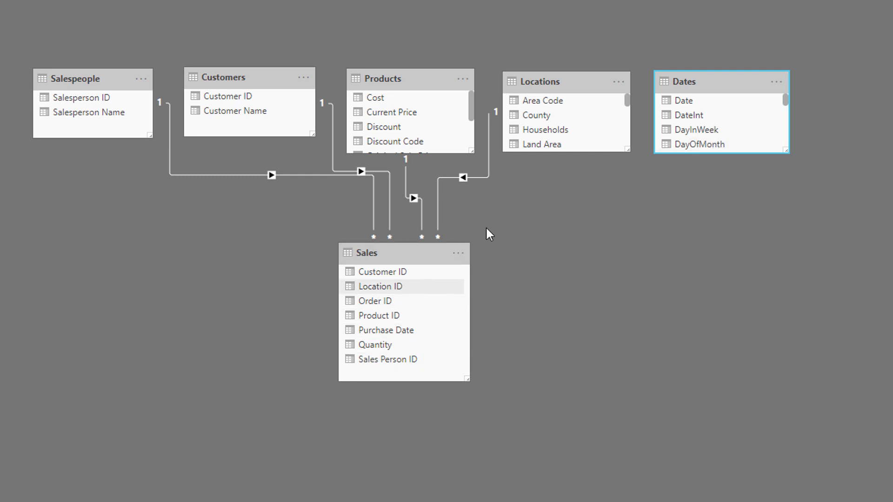
- Relate Dates' Date field to Sales' Purchase Date, one-to-many, then nudge Sales into place
left_click(691, 101)
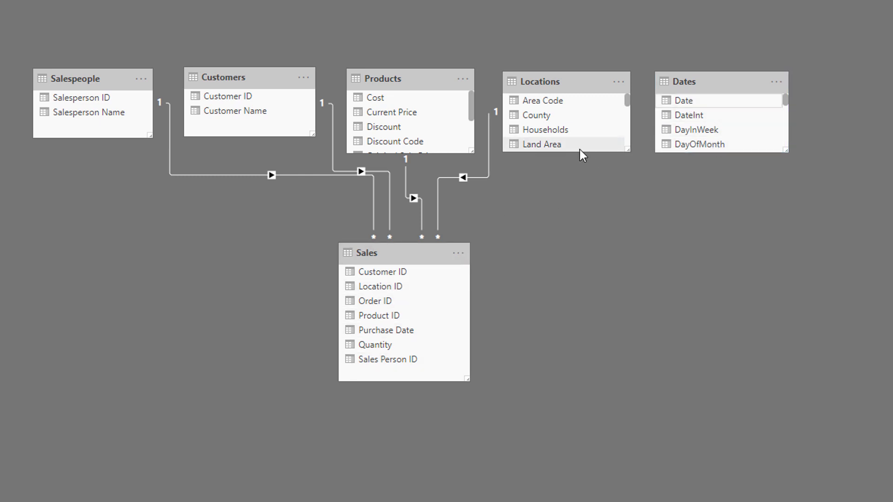
left_click_drag(680, 101, 381, 326)
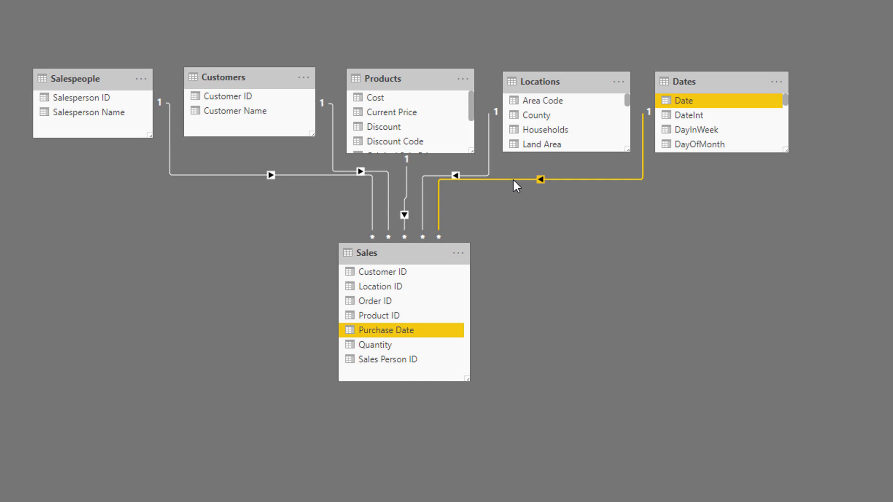
left_click_drag(408, 258, 415, 258)
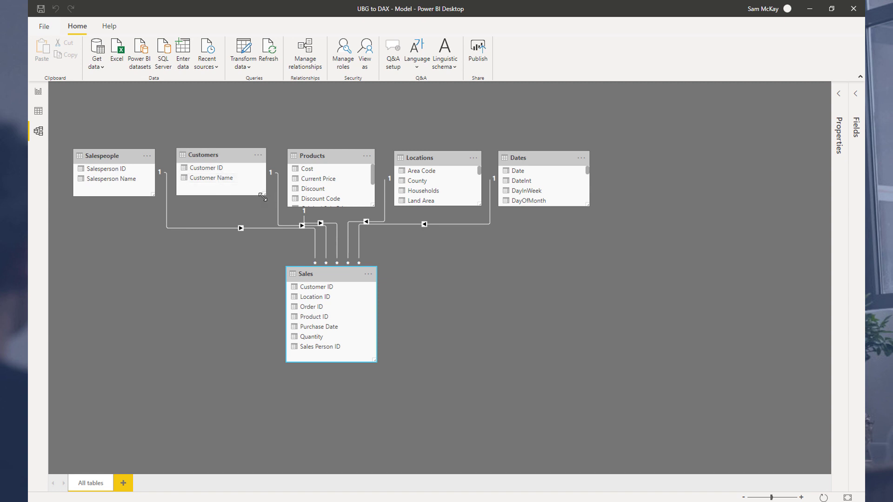
- Make the Customers and Salespeople tables slightly taller, then return to the blank Page 1 report
left_click_drag(263, 198, 263, 207)
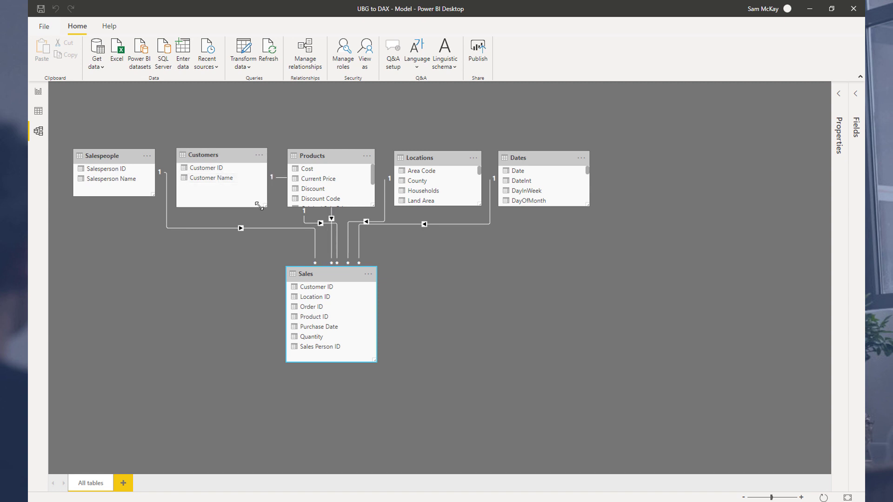
left_click_drag(152, 194, 153, 205)
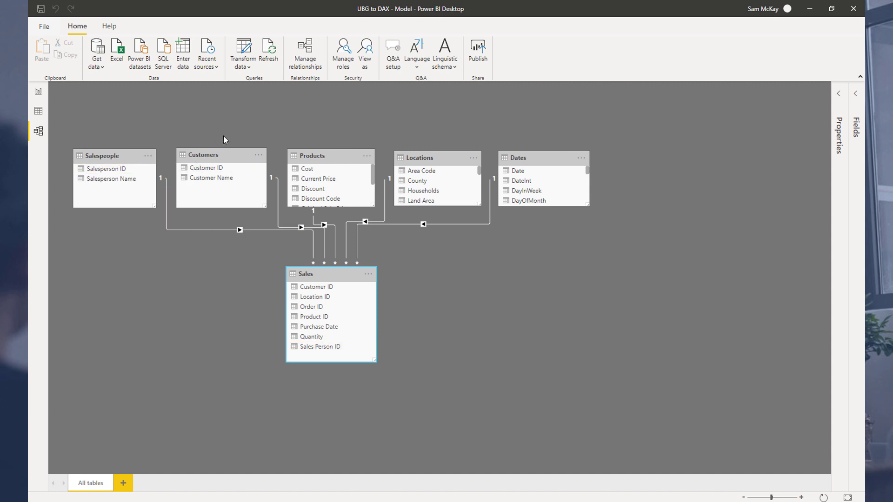
left_click(38, 94)
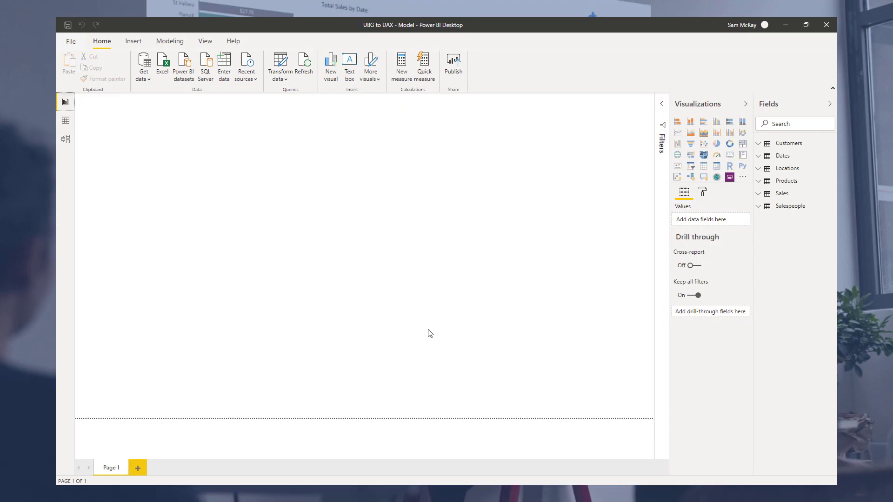